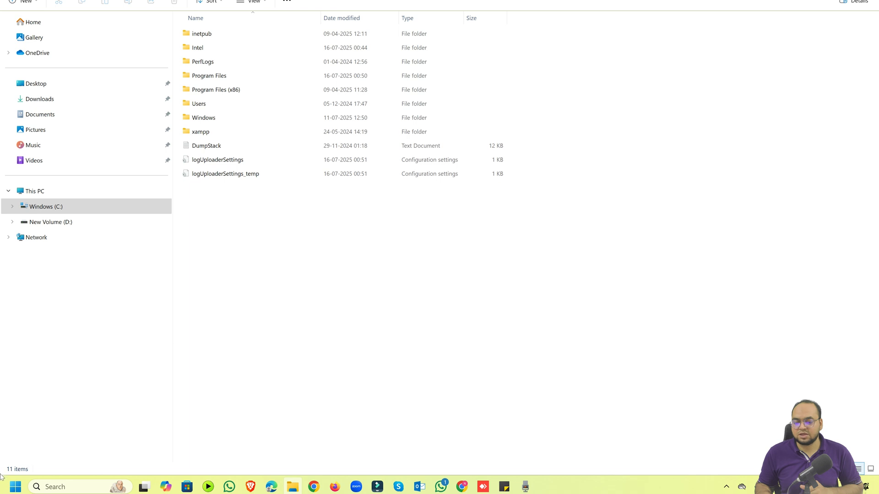
pyautogui.click(16, 486)
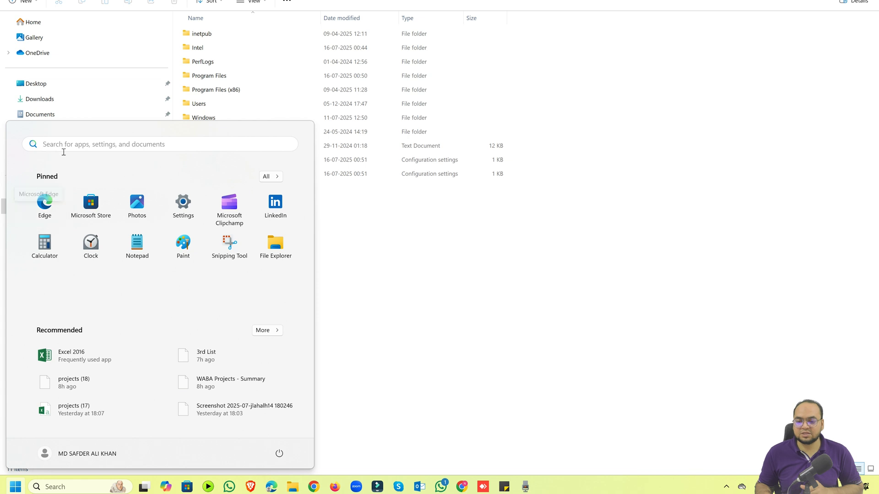
pyautogui.write('egde')
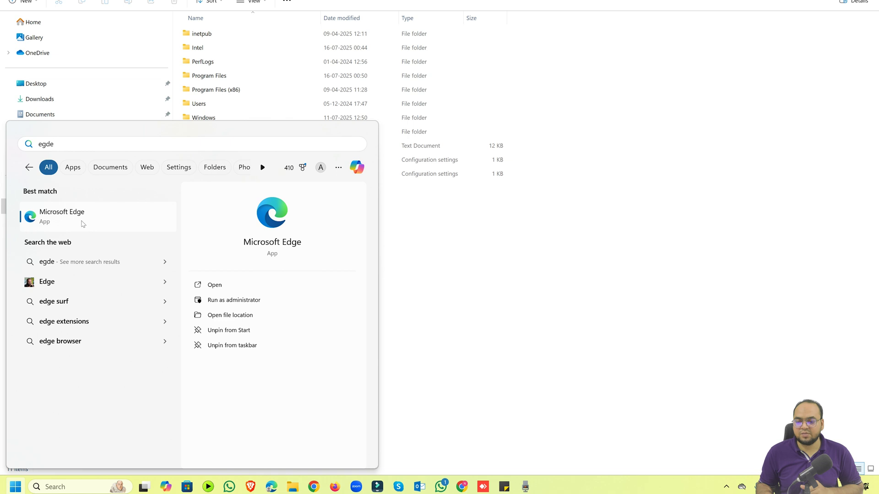
pyautogui.click(28, 171)
pyautogui.rightClick(47, 216)
pyautogui.click(31, 172)
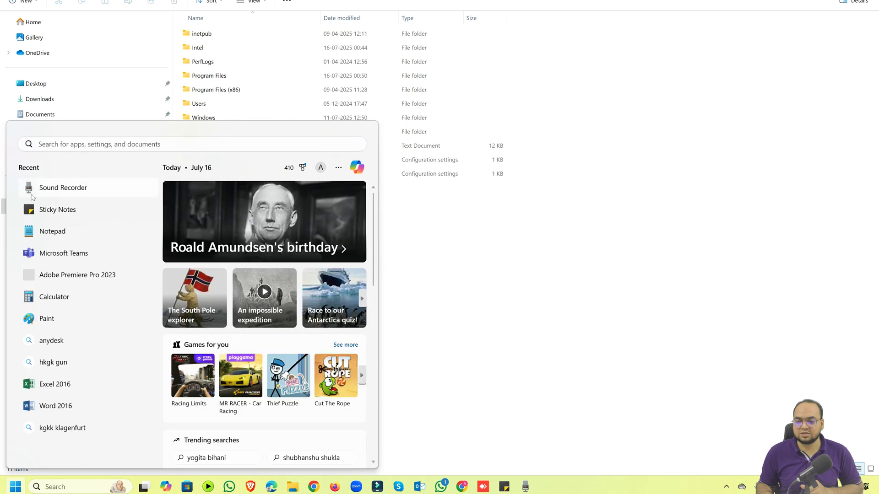
pyautogui.click(15, 487)
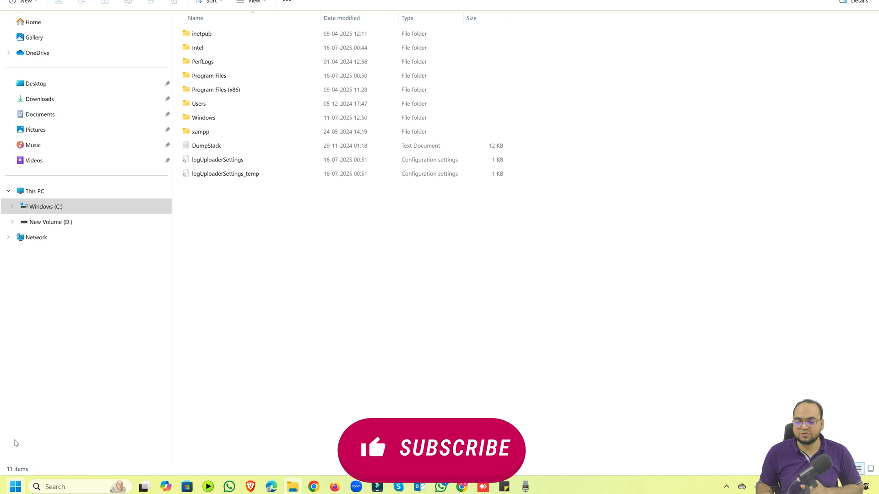
# Find Microsoft Edge with Windows search and follow its shortcut's file location to the folder containing the msedge application
pyautogui.click(15, 488)
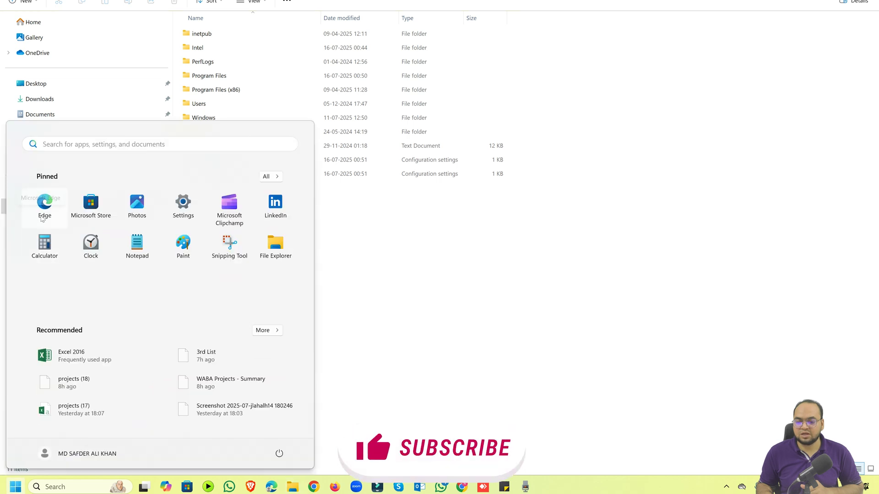
pyautogui.rightClick(43, 219)
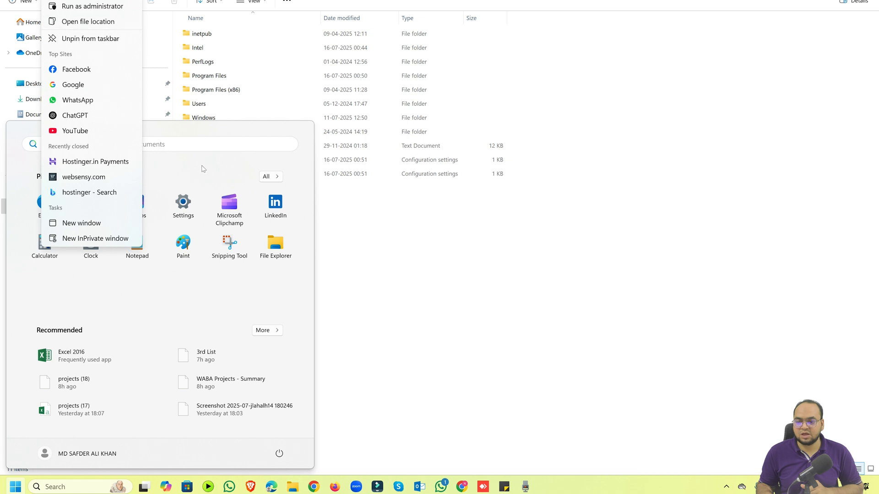
pyautogui.click(195, 153)
pyautogui.click(174, 147)
pyautogui.write('e')
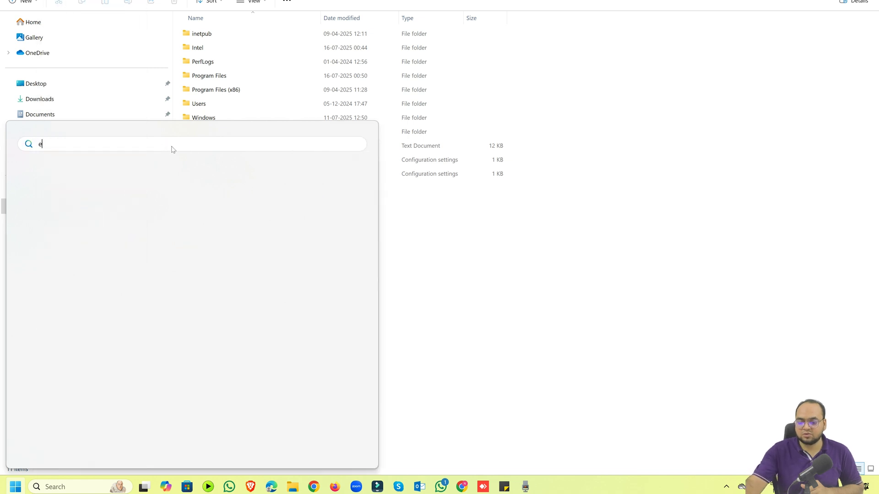
pyautogui.write('gde')
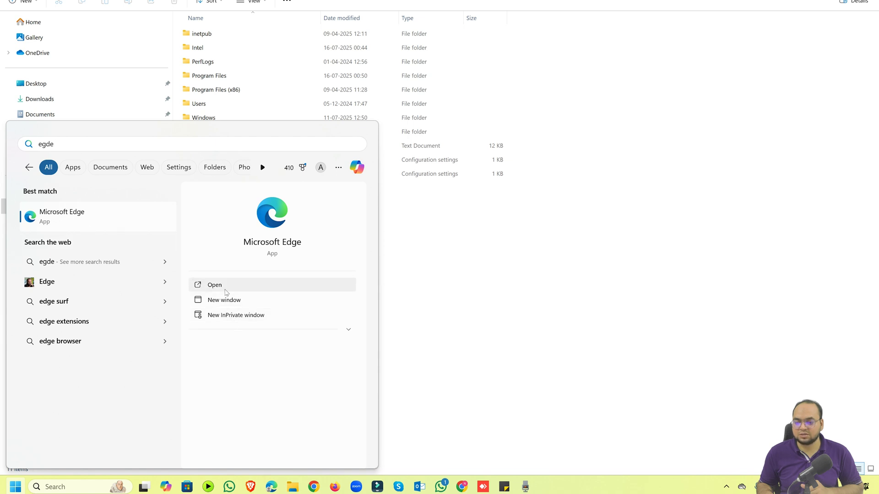
pyautogui.rightClick(90, 222)
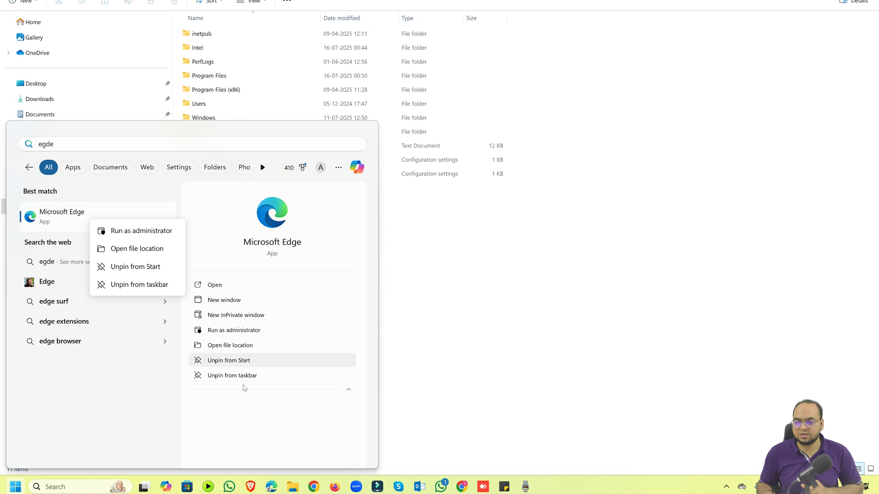
pyautogui.click(244, 407)
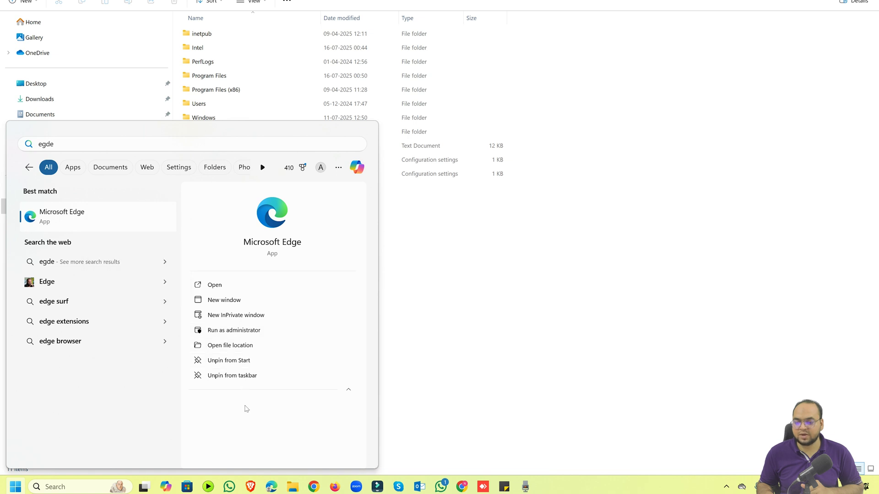
pyautogui.click(248, 347)
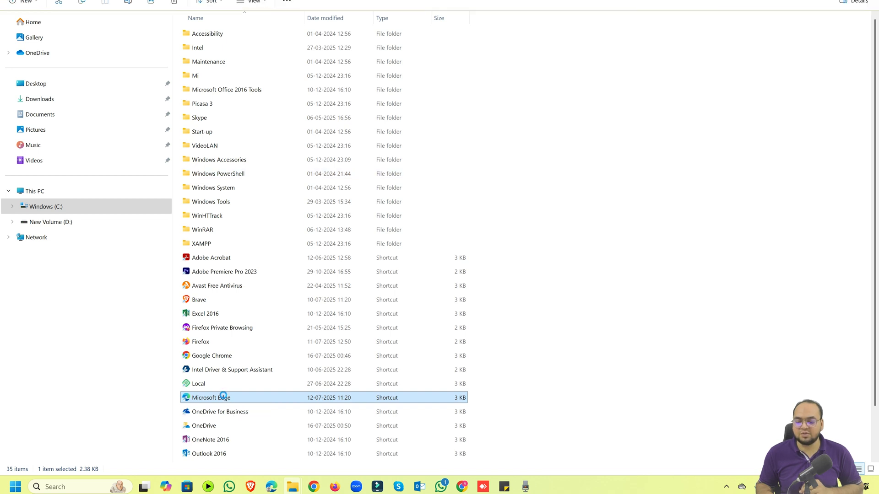
pyautogui.rightClick(224, 398)
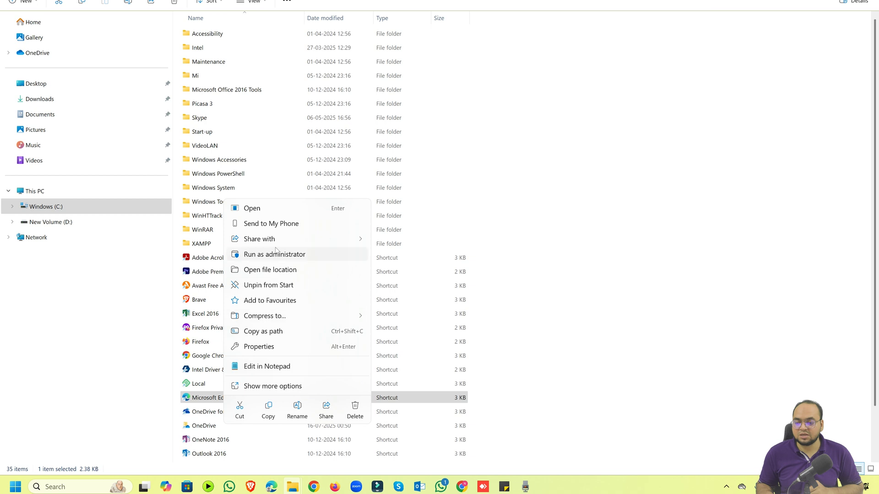
pyautogui.click(272, 270)
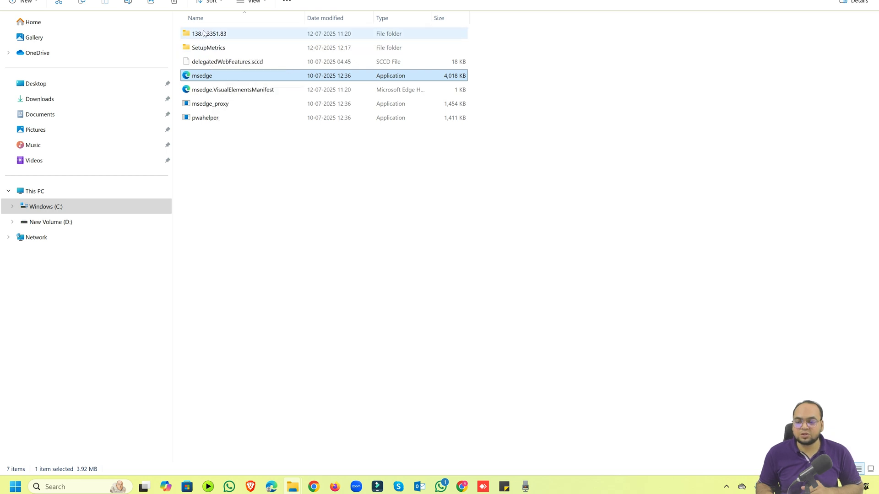
# Look inside the SetupMetrics and 138.0.3351.83 folders, returning to the Edge application folder after each
pyautogui.doubleClick(205, 50)
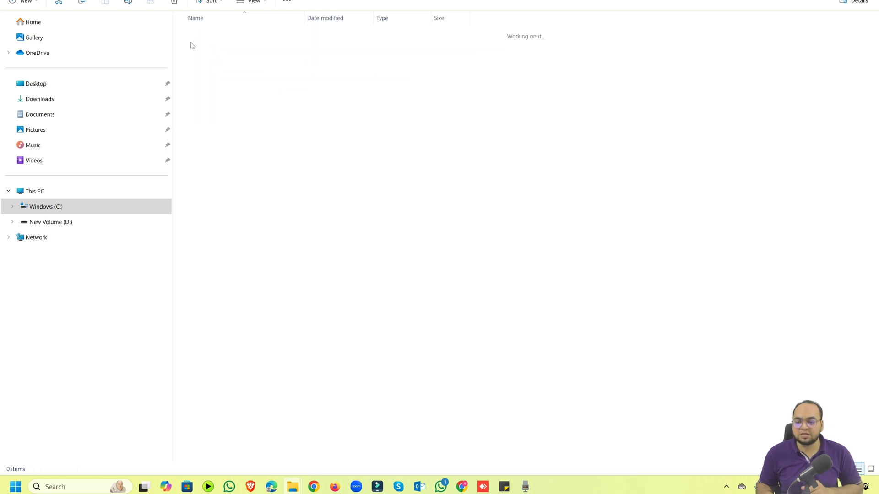
pyautogui.hotkey('alt', 'Left')
pyautogui.click(207, 39)
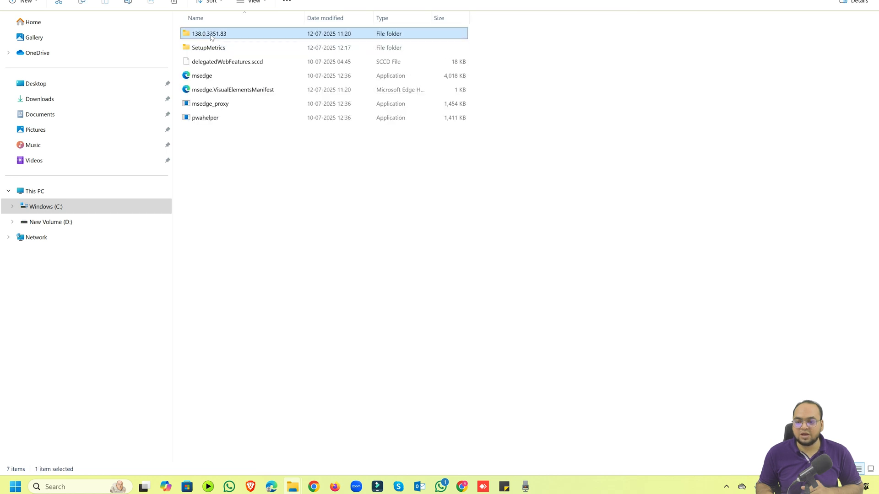
pyautogui.doubleClick(211, 35)
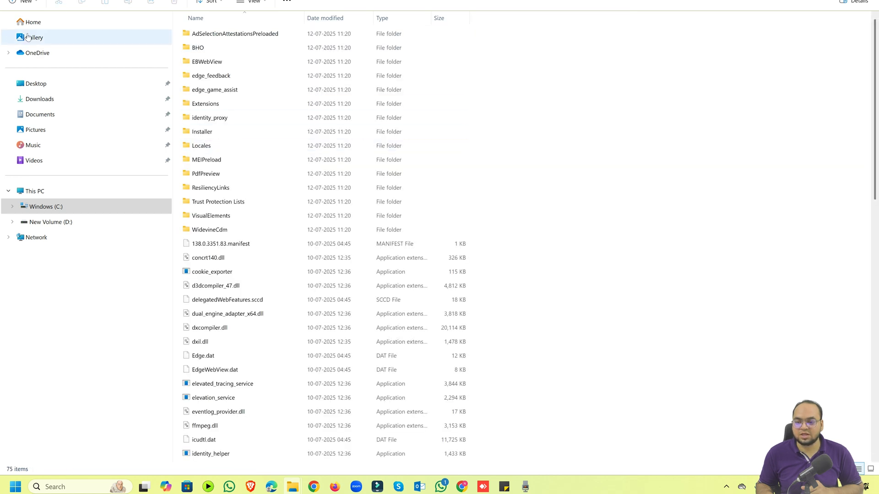
pyautogui.hotkey('alt', 'Left')
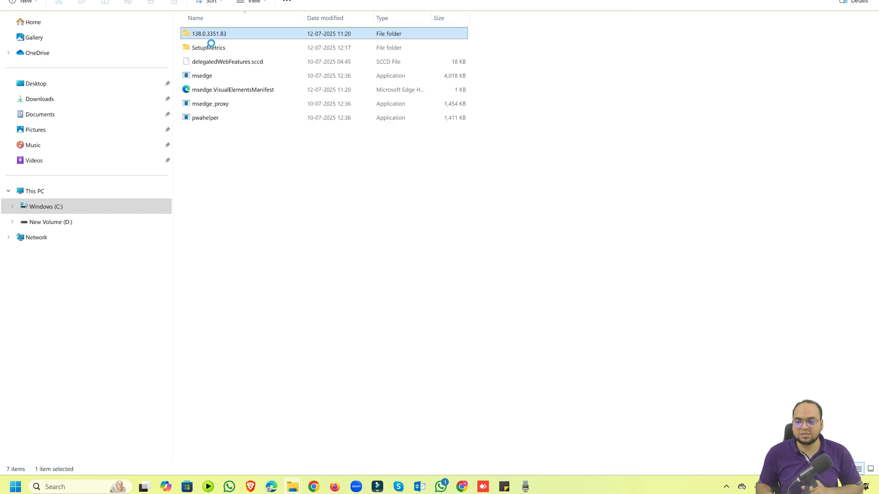
pyautogui.click(195, 37)
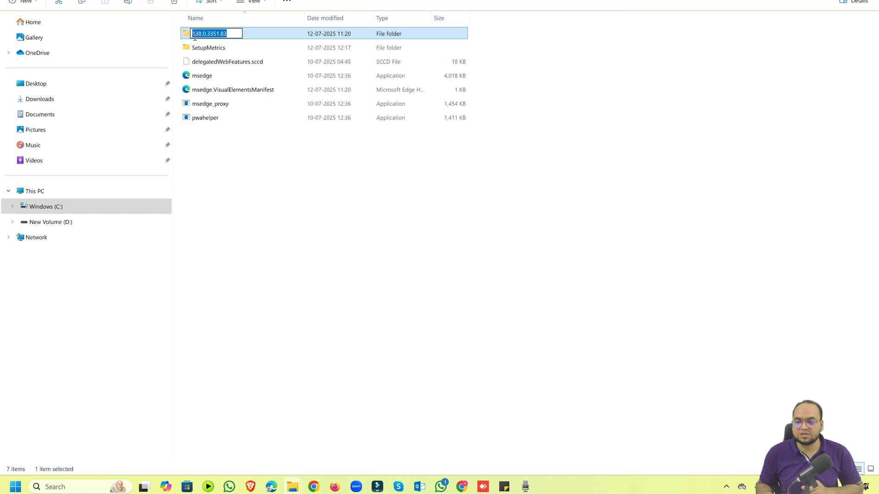
pyautogui.click(194, 34)
pyautogui.click(250, 143)
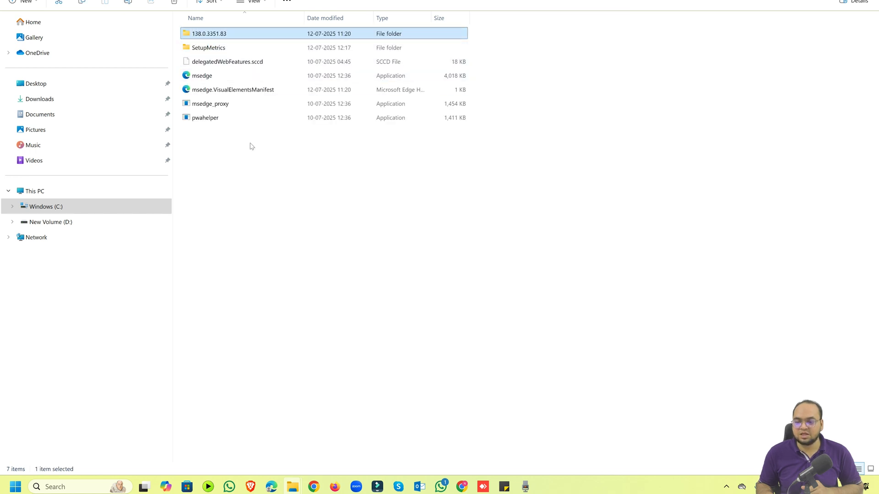
pyautogui.click(217, 38)
pyautogui.click(210, 37)
pyautogui.click(235, 149)
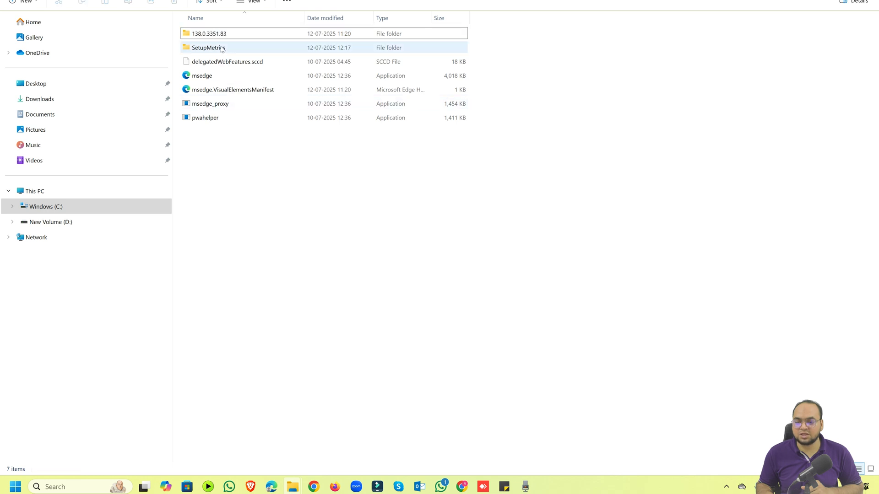
# Rename the 138.0.3351.83 folder to DISABLE_138.0.3351.83 by adding a prefix to its existing name
pyautogui.click(211, 37)
pyautogui.rightClick(212, 38)
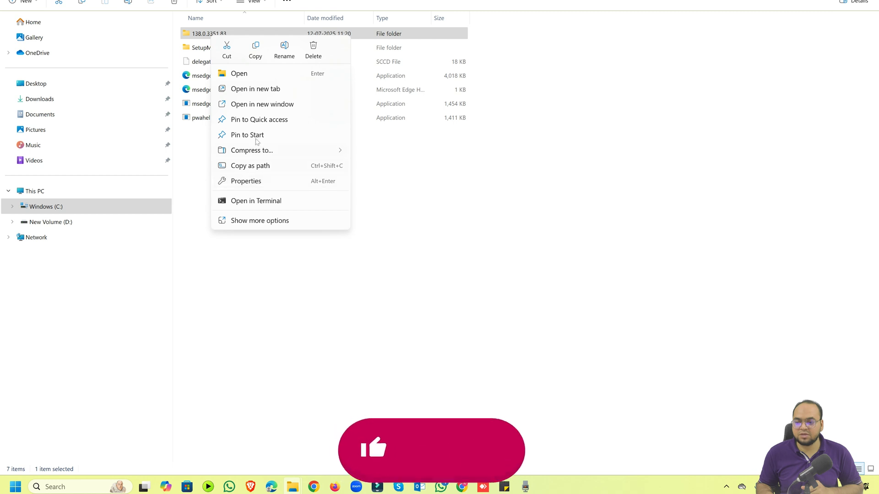
pyautogui.click(269, 220)
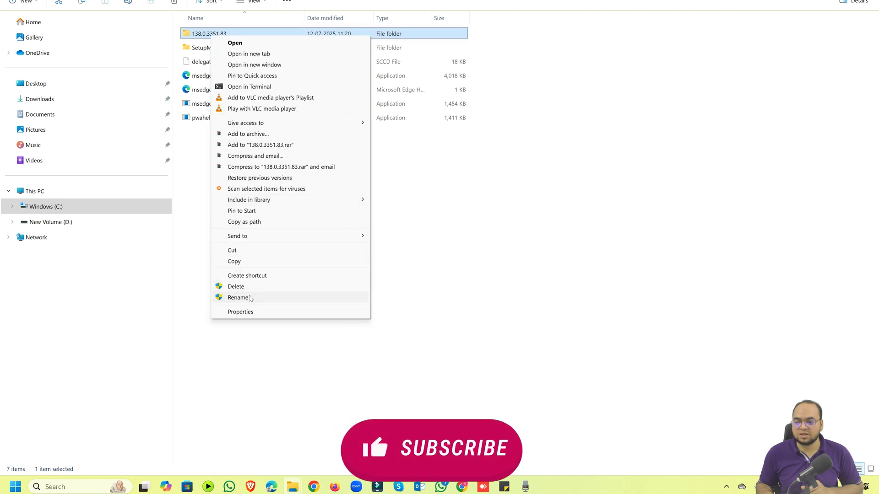
pyautogui.click(249, 297)
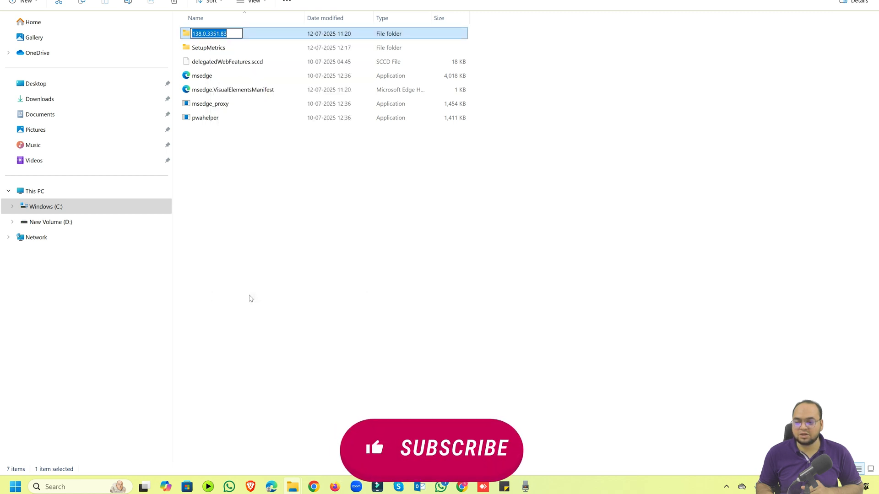
pyautogui.click(193, 33)
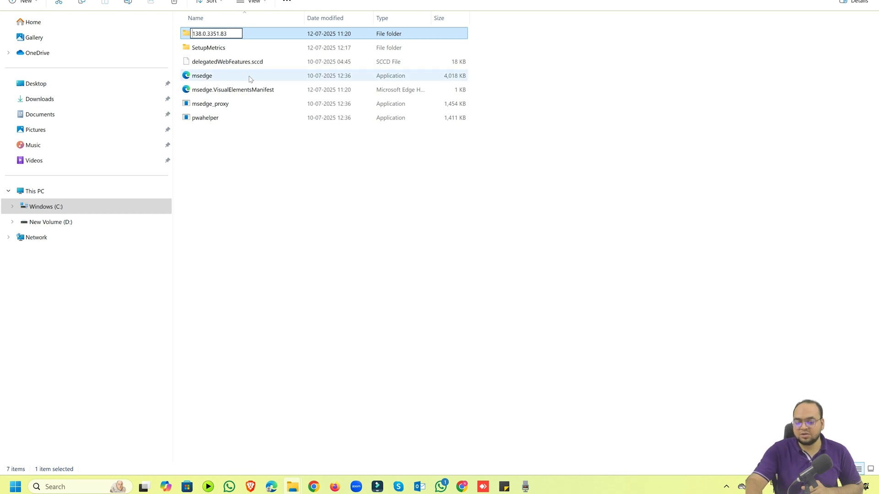
pyautogui.write('DISA')
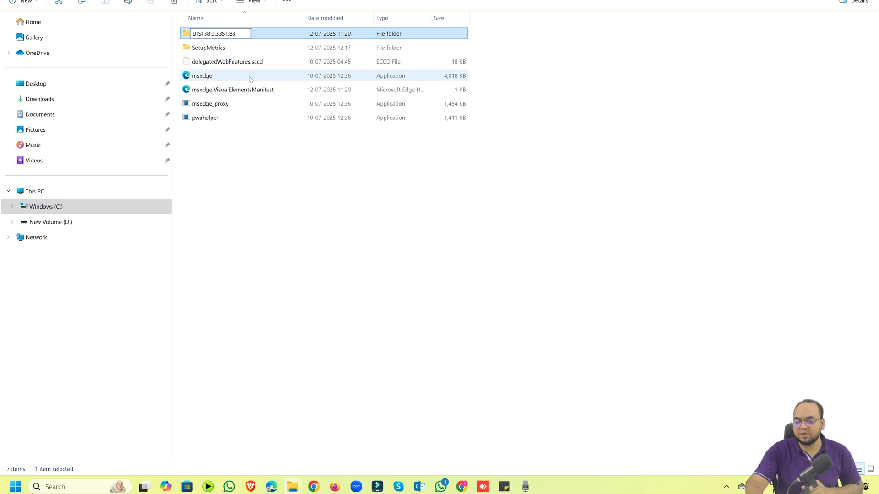
pyautogui.write('BLE')
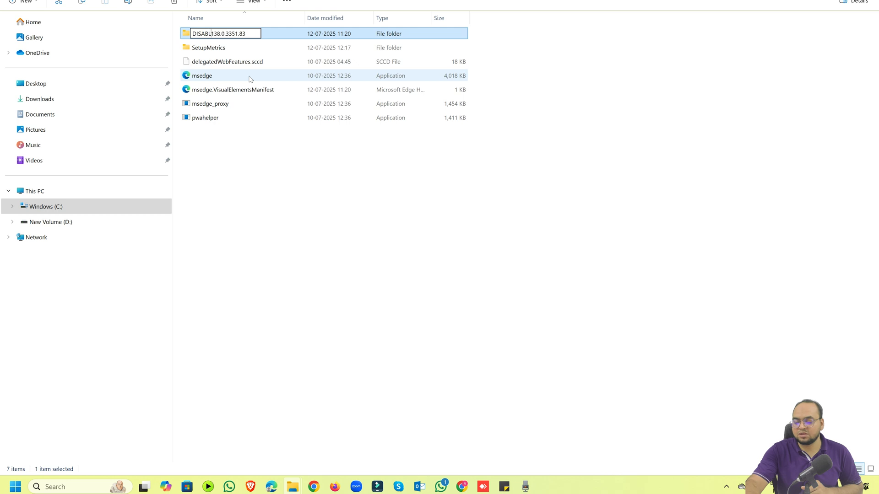
pyautogui.write('_')
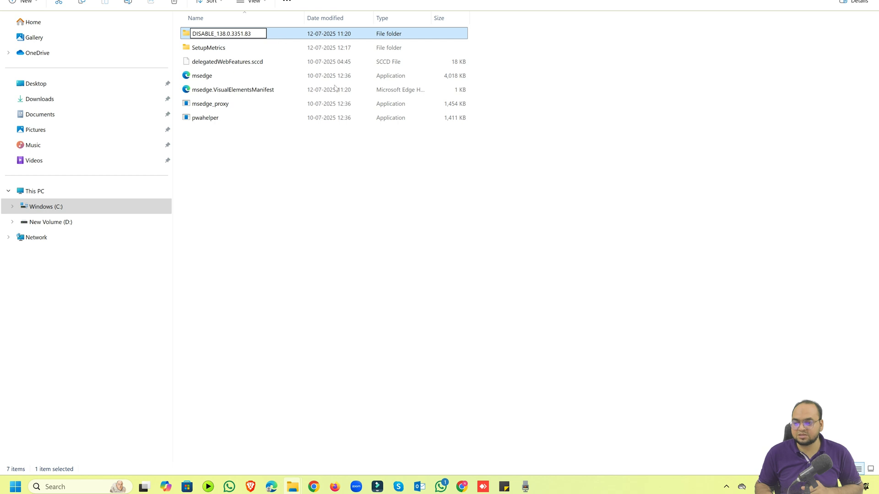
pyautogui.press('Return')
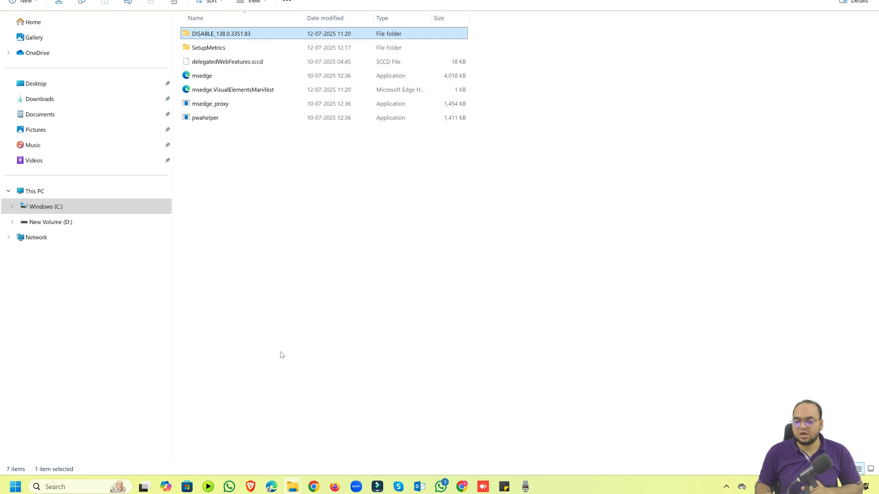
# Try to launch Microsoft Edge to test whether it is disabled, and dismiss the resulting dialog
pyautogui.click(274, 487)
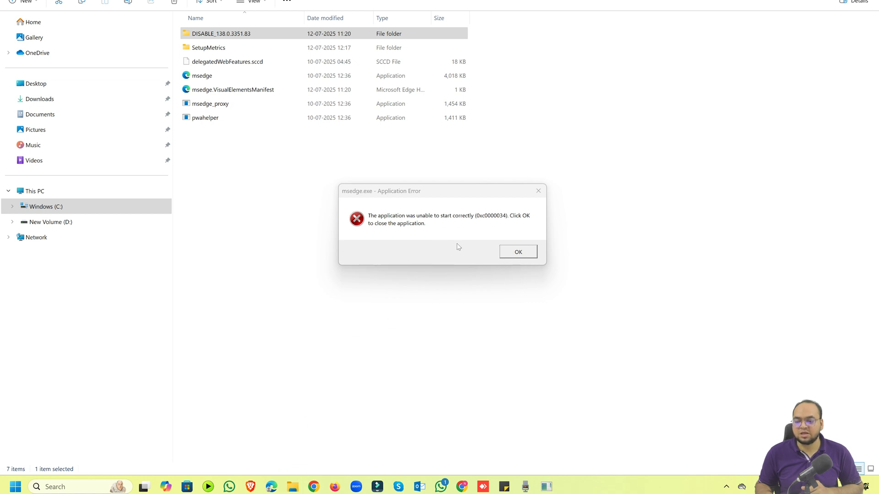
pyautogui.click(518, 253)
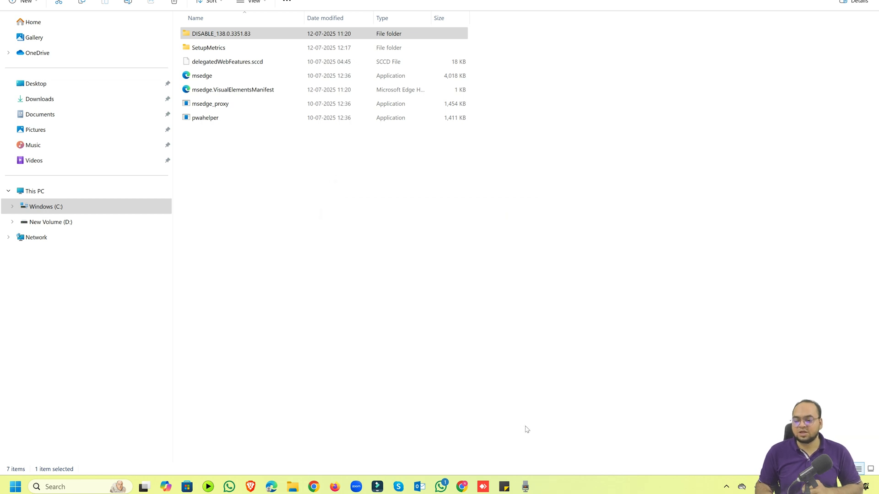
# Check the msedge entry among the startup apps in Task Manager, and close Task Manager
pyautogui.rightClick(568, 490)
pyautogui.click(594, 449)
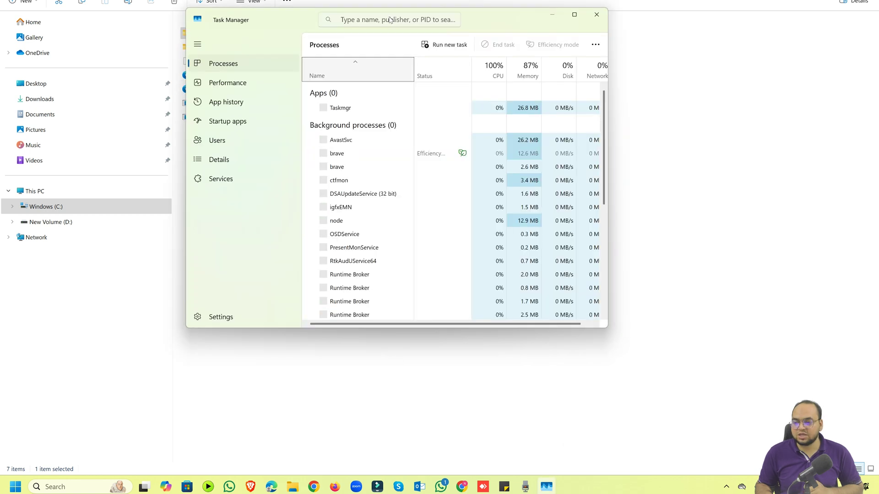
pyautogui.click(250, 122)
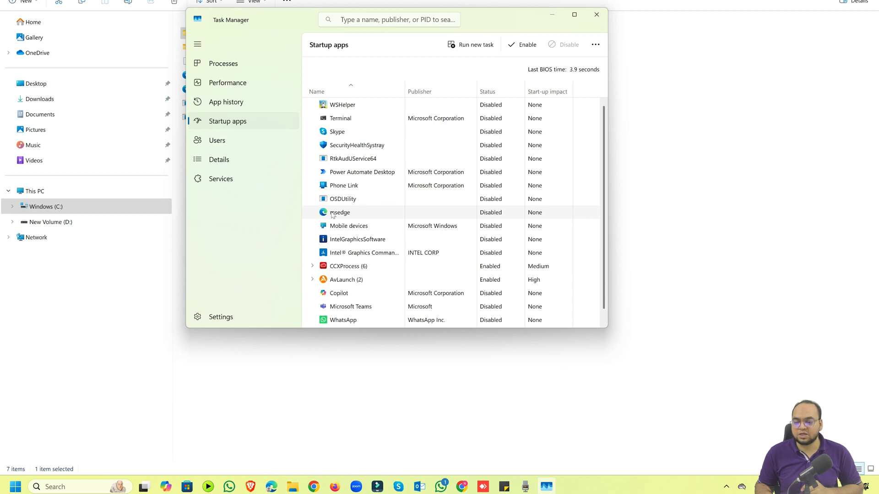
pyautogui.click(596, 15)
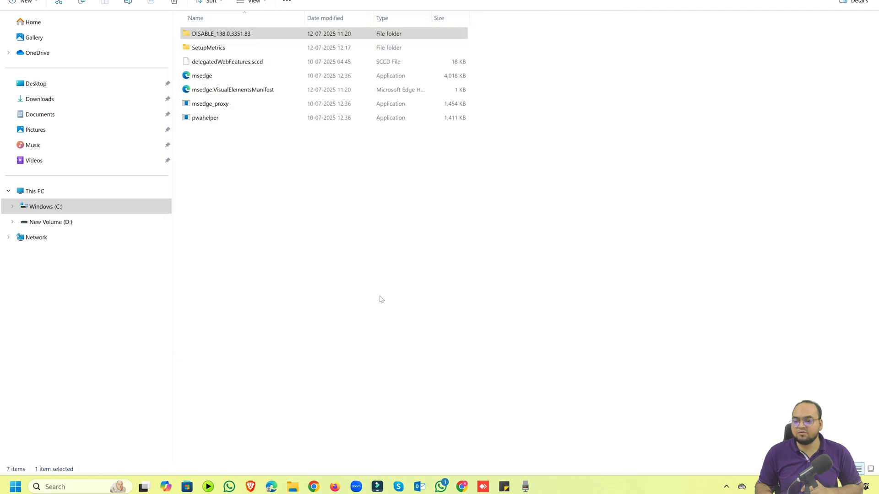
pyautogui.click(455, 207)
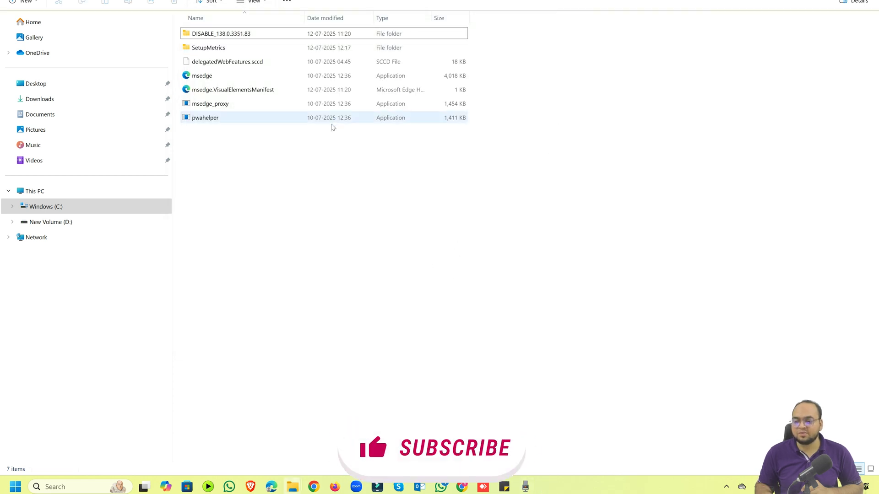
pyautogui.click(222, 37)
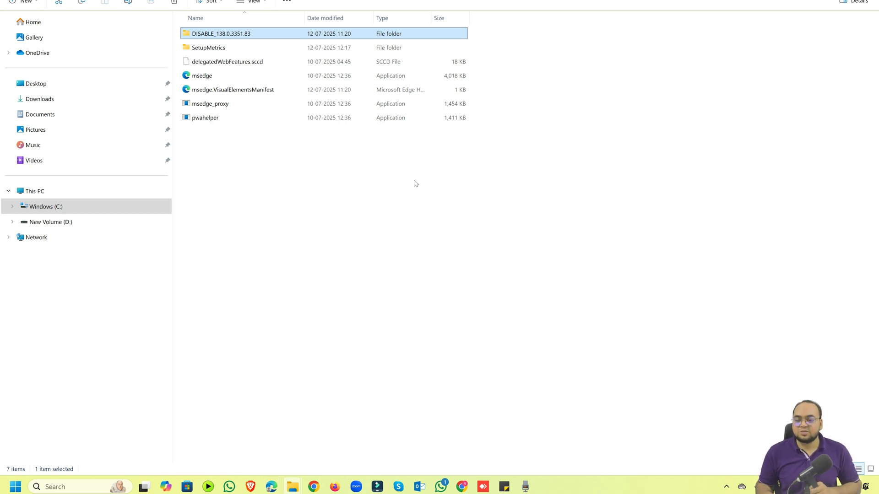
# Rename the DISABLE_138.0.3351.83 folder back to 138.0.3351.83 by removing the added prefix
pyautogui.click(219, 37)
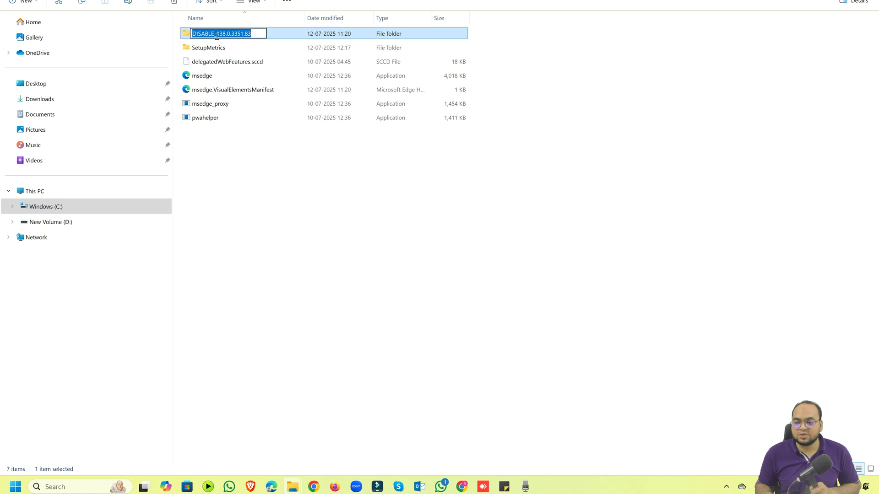
pyautogui.click(218, 36)
pyautogui.press('BackSpace')
pyautogui.press('BackSpace')
pyautogui.press('BackSpace')
pyautogui.press('BackSpace')
pyautogui.press('BackSpace')
pyautogui.press('BackSpace')
pyautogui.press('BackSpace')
pyautogui.press('BackSpace')
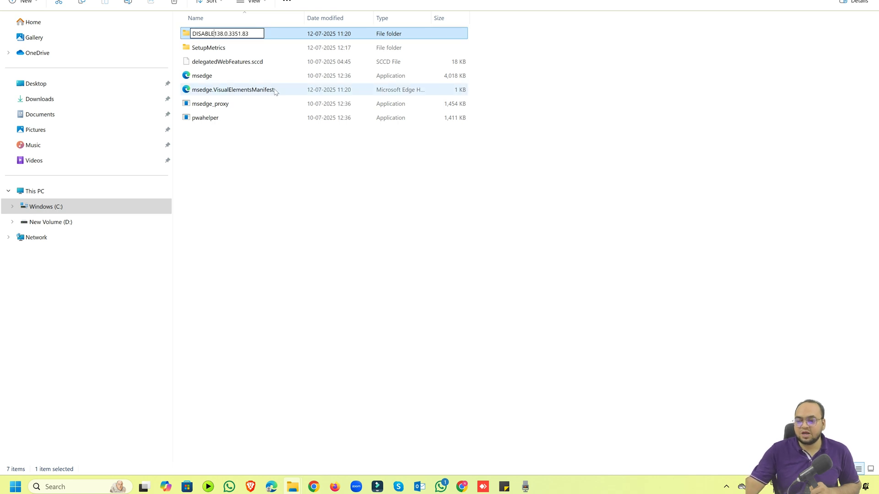
pyautogui.click(254, 40)
pyautogui.click(428, 238)
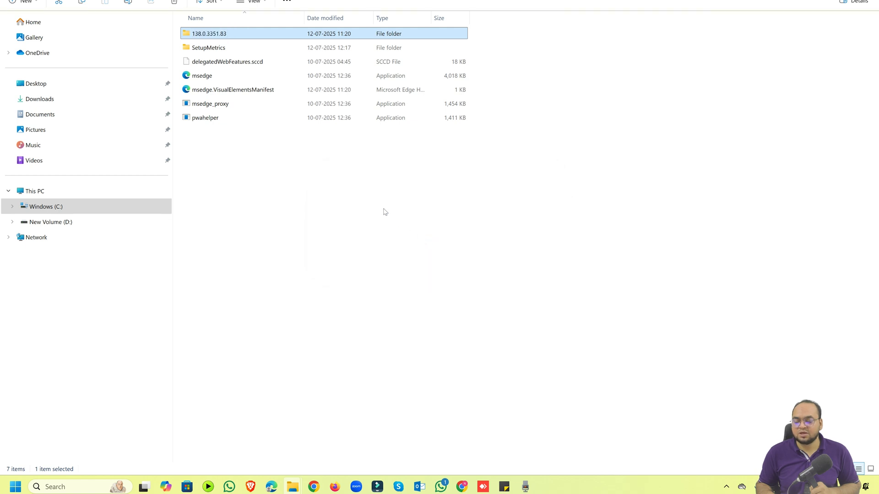
# Refresh the Edge application folder and launch Microsoft Edge to test whether it starts with the original folder name
pyautogui.rightClick(379, 195)
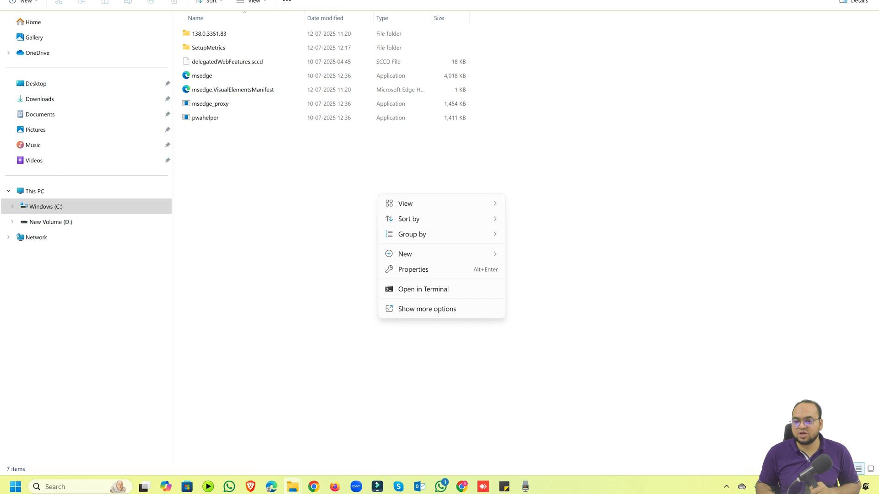
pyautogui.click(407, 309)
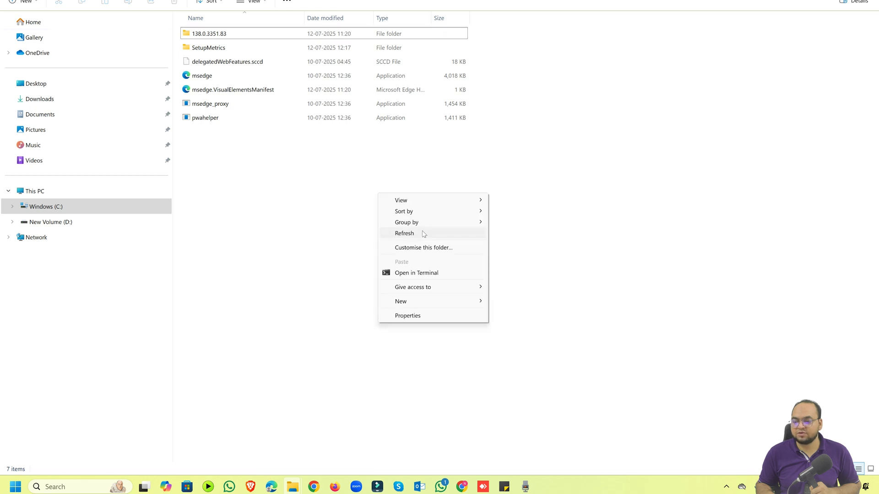
pyautogui.click(423, 234)
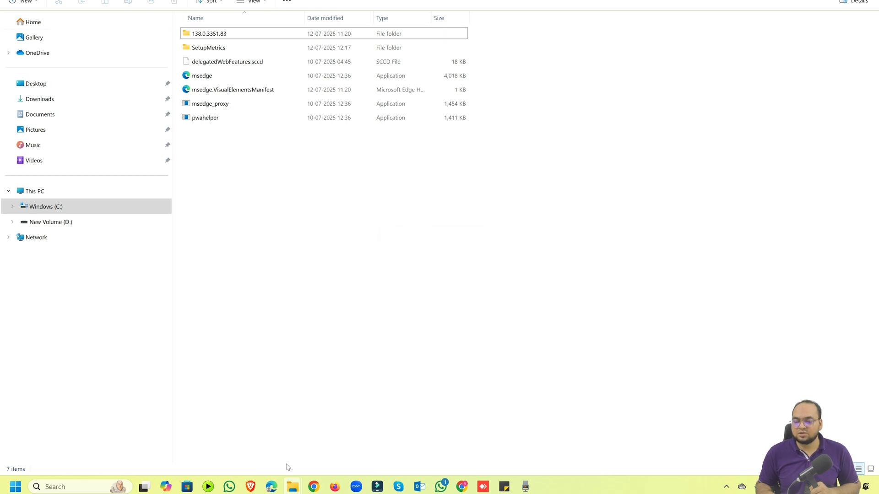
pyautogui.click(273, 488)
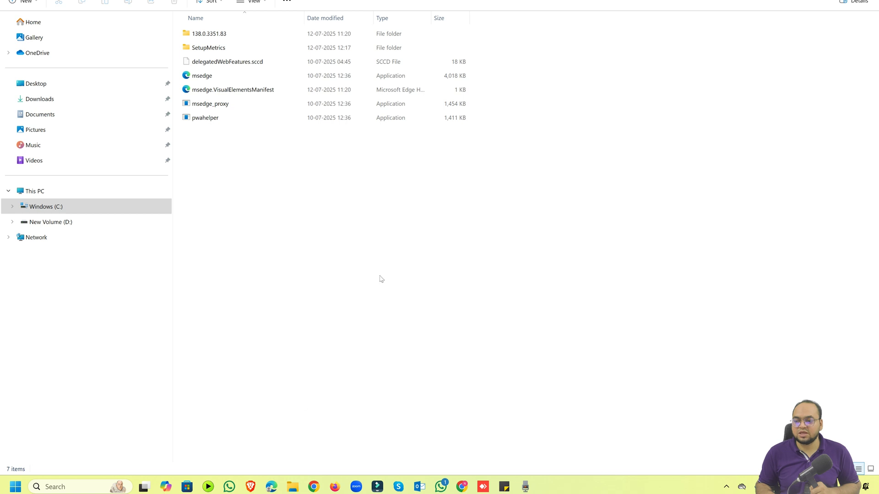